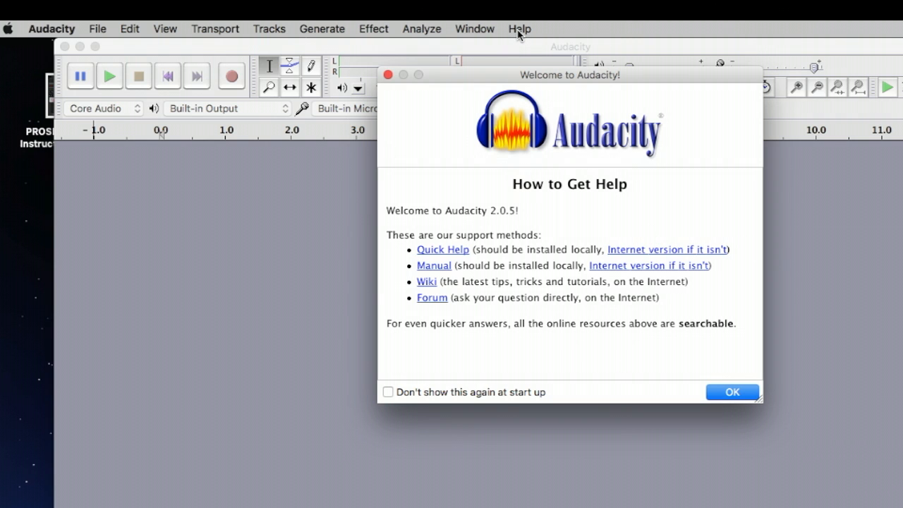
Step: Dismiss the Audacity welcome dialog and drag the empty project window to the left side of the desktop
{"action": "left_click", "coordinate": [733, 392]}
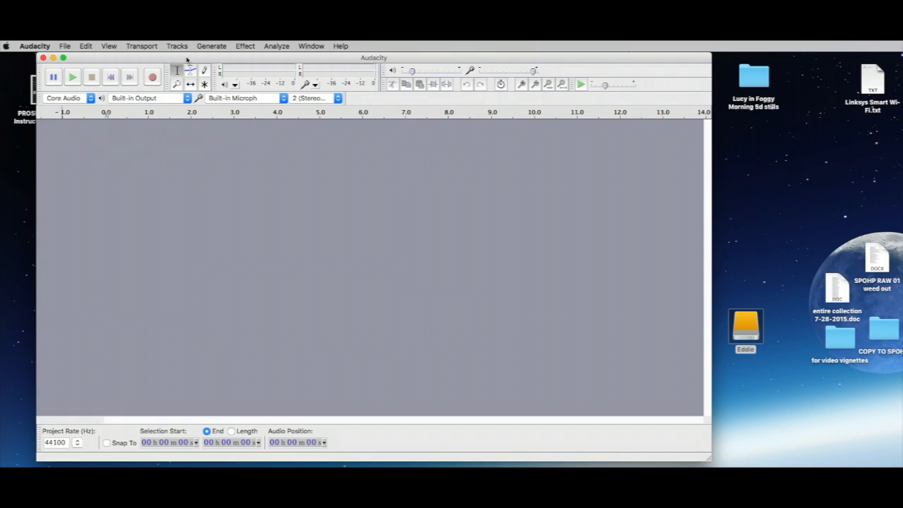
{"action": "left_click_drag", "start_coordinate": [284, 47], "coordinate": [266, 46]}
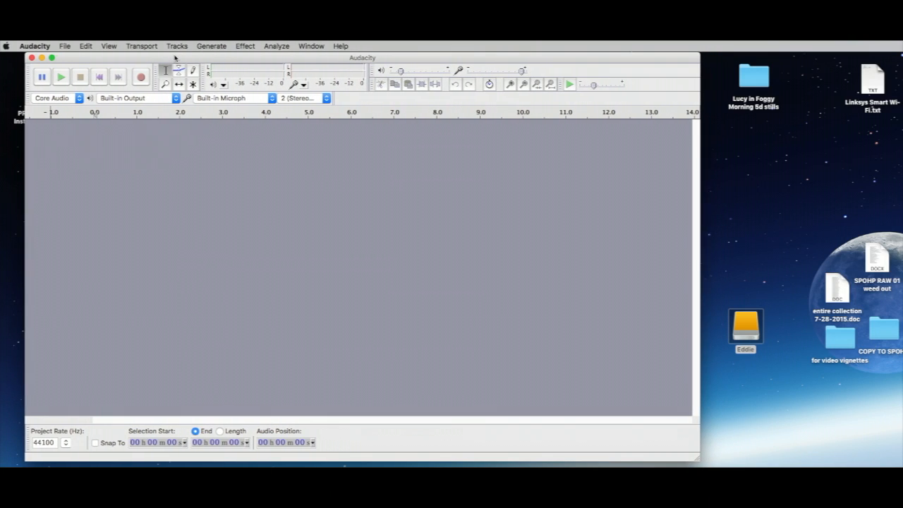
{"action": "left_click_drag", "start_coordinate": [175, 58], "coordinate": [174, 57]}
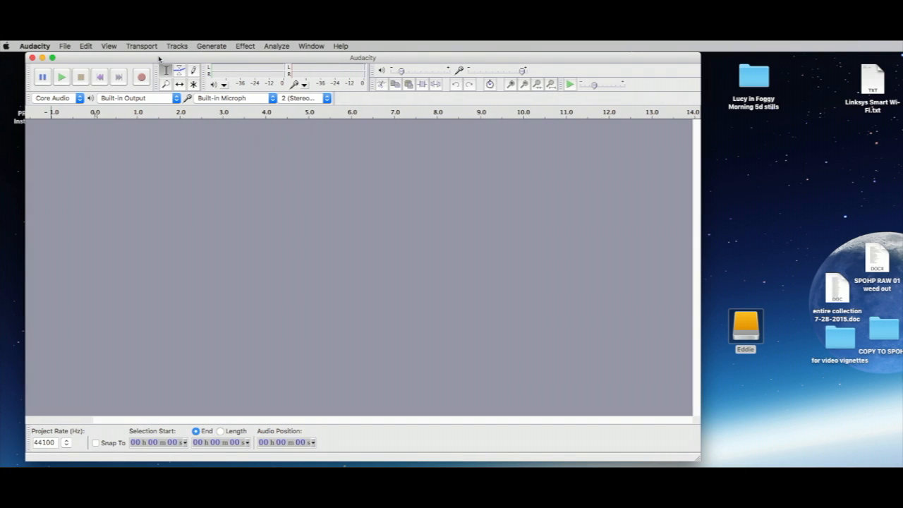
{"action": "left_click_drag", "start_coordinate": [159, 59], "coordinate": [157, 58]}
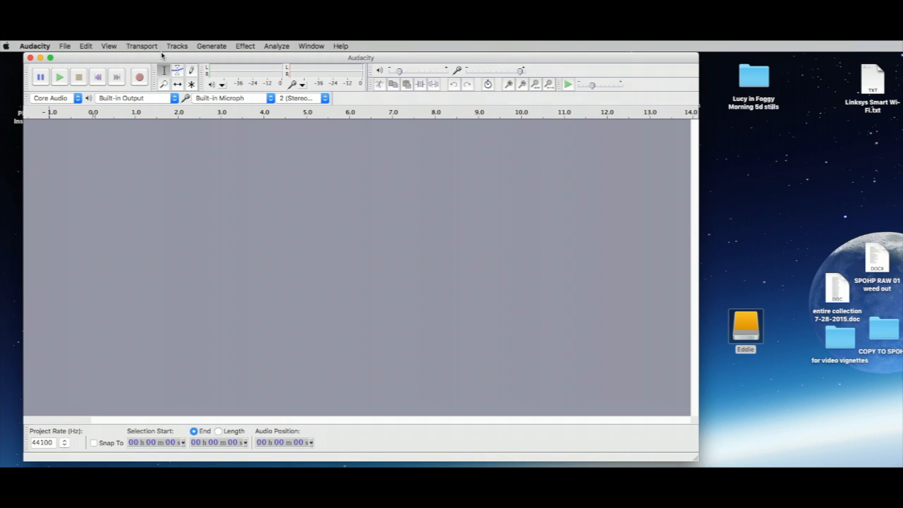
Step: Save the empty project as 'podcast first' on the Eddie drive, accepting the project-file warning
{"action": "left_click", "coordinate": [65, 47]}
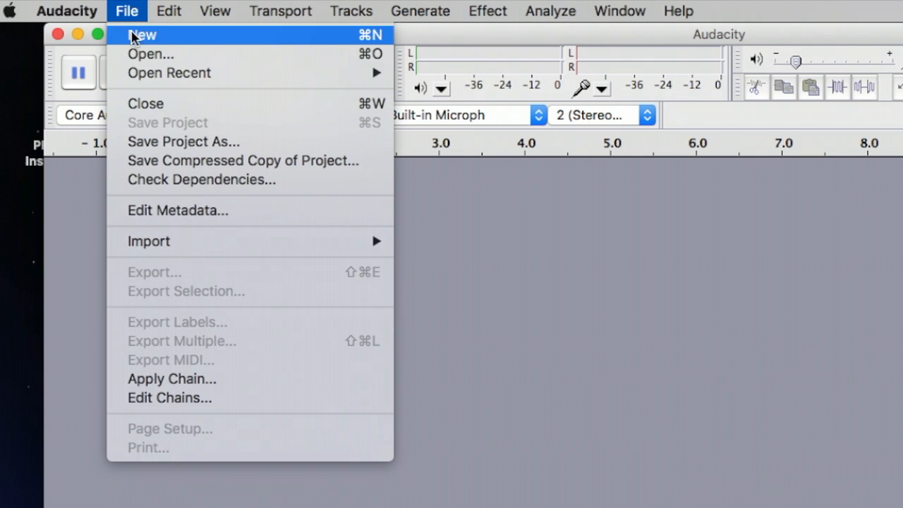
{"action": "left_click", "coordinate": [153, 142]}
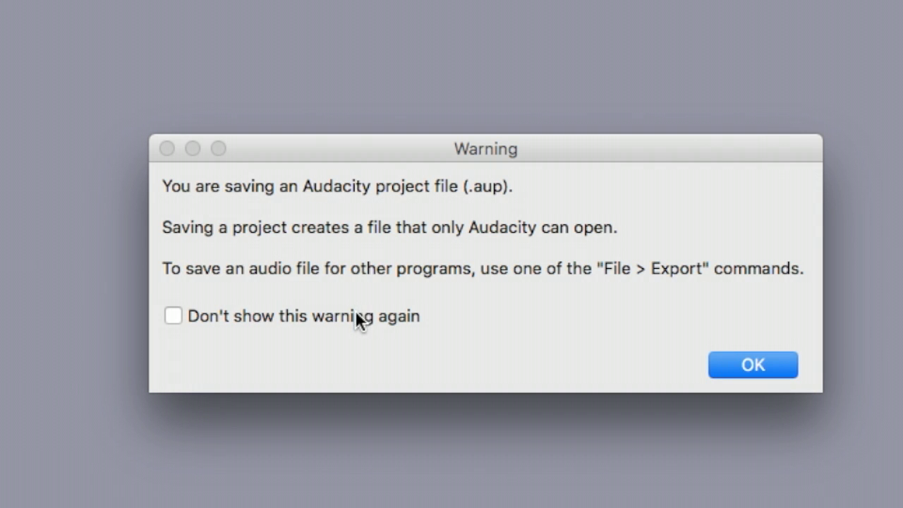
{"action": "left_click", "coordinate": [749, 365]}
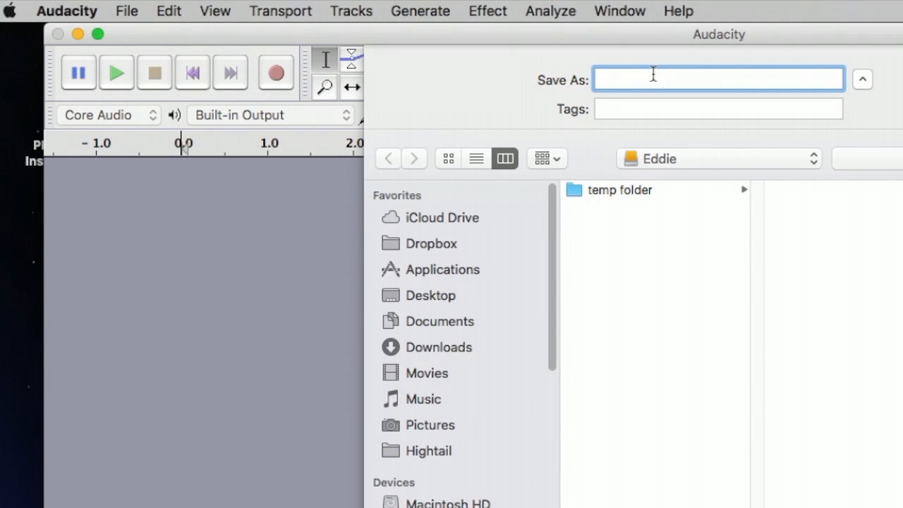
{"action": "type", "text": "podcast first"}
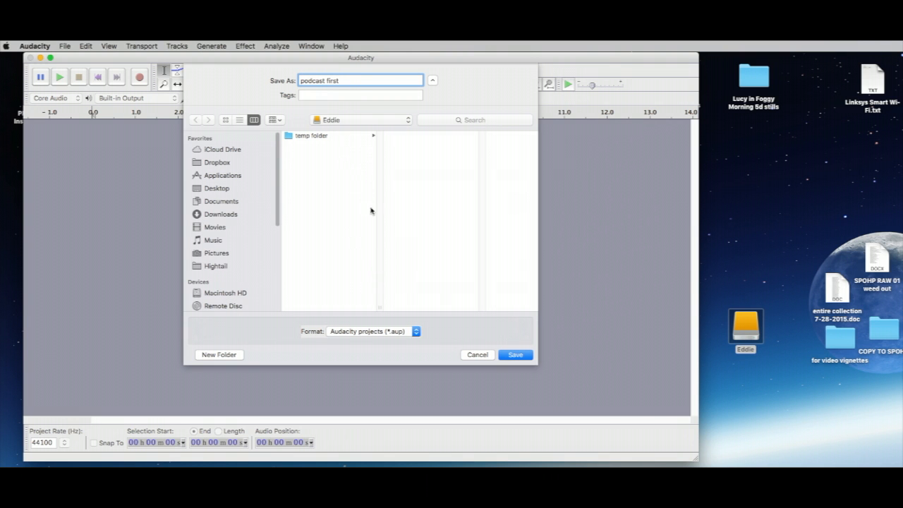
{"action": "left_click", "coordinate": [515, 355]}
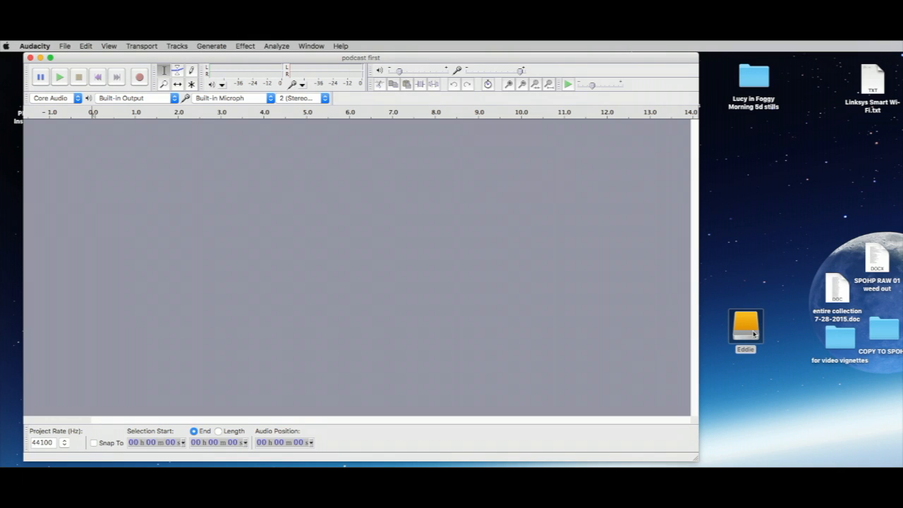
{"action": "double_click", "coordinate": [746, 324]}
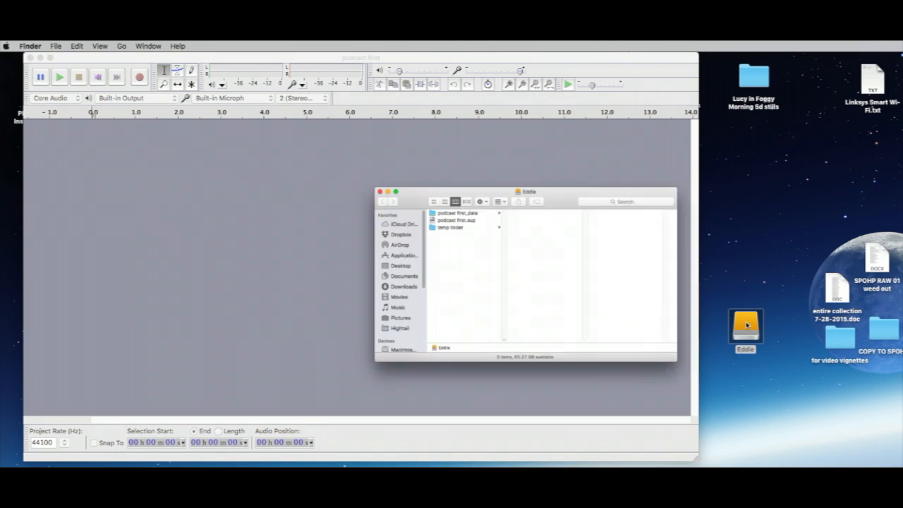
{"action": "left_click_drag", "start_coordinate": [503, 167], "coordinate": [479, 148]}
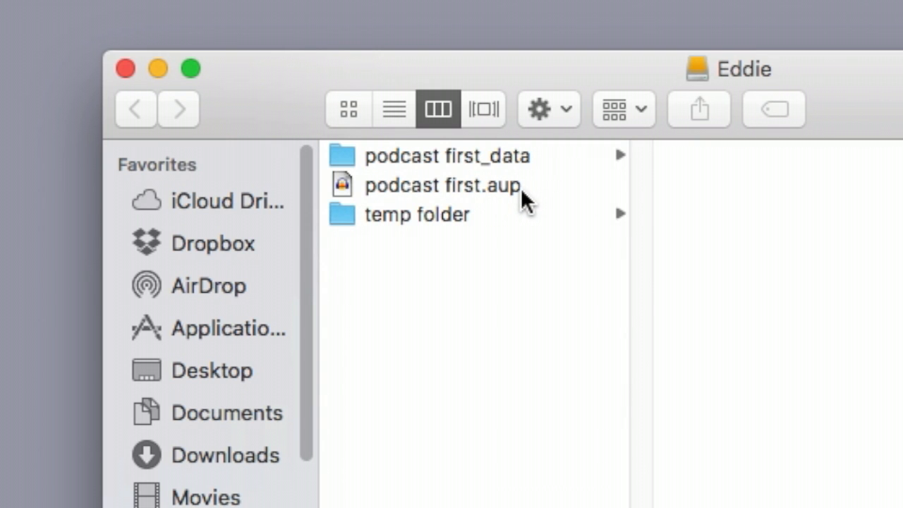
{"action": "left_click", "coordinate": [344, 153]}
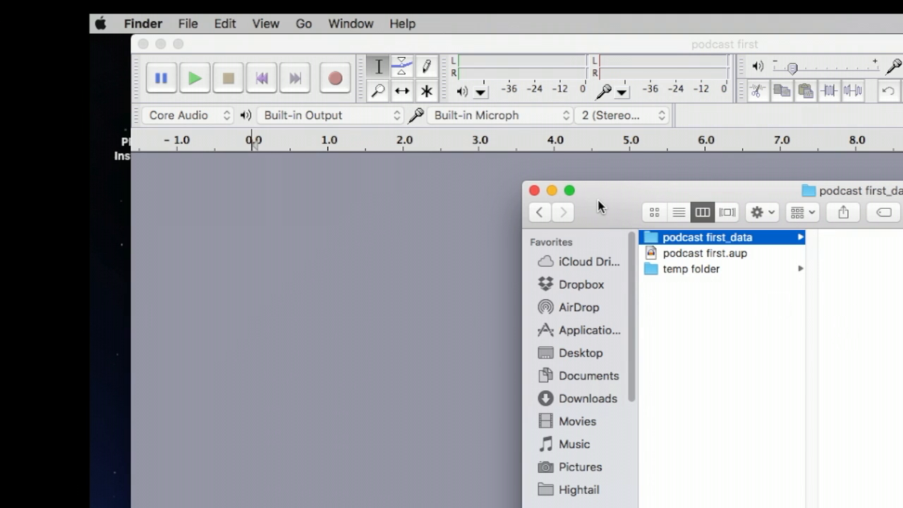
{"action": "left_click", "coordinate": [534, 190]}
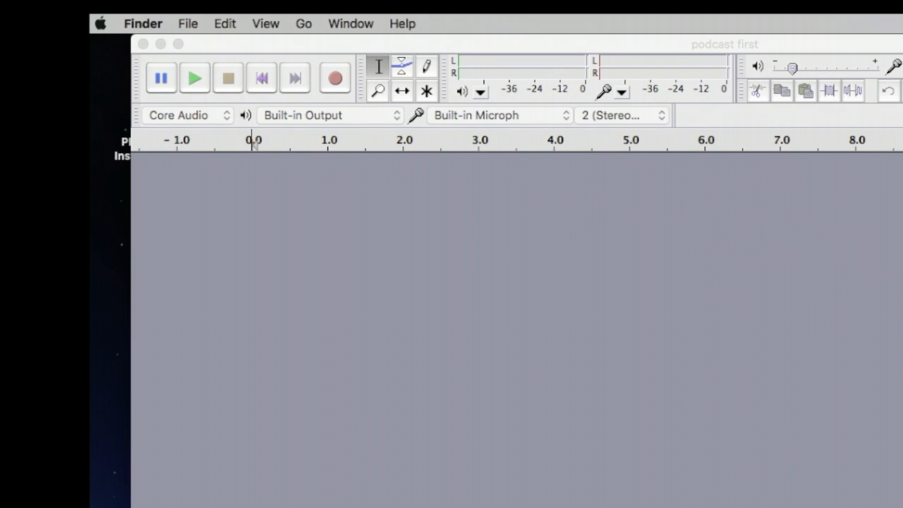
{"action": "left_click", "coordinate": [677, 43]}
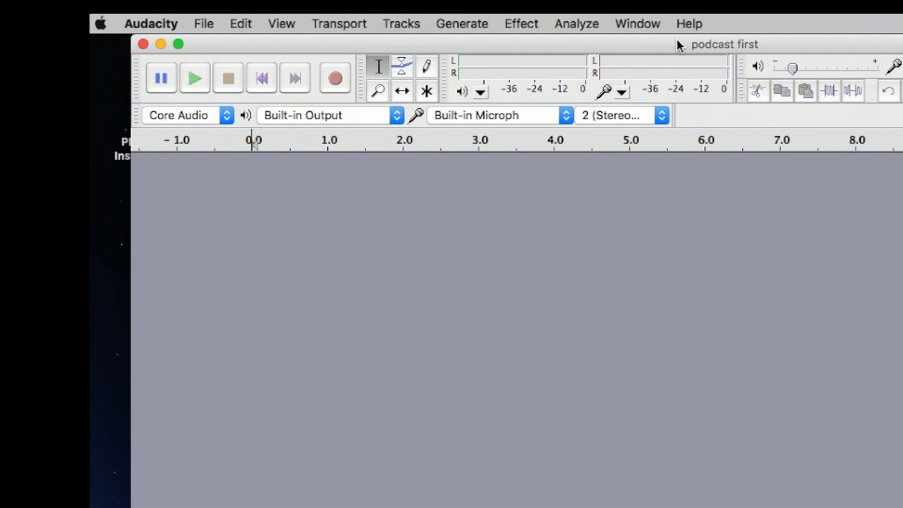
{"action": "left_click", "coordinate": [204, 26]}
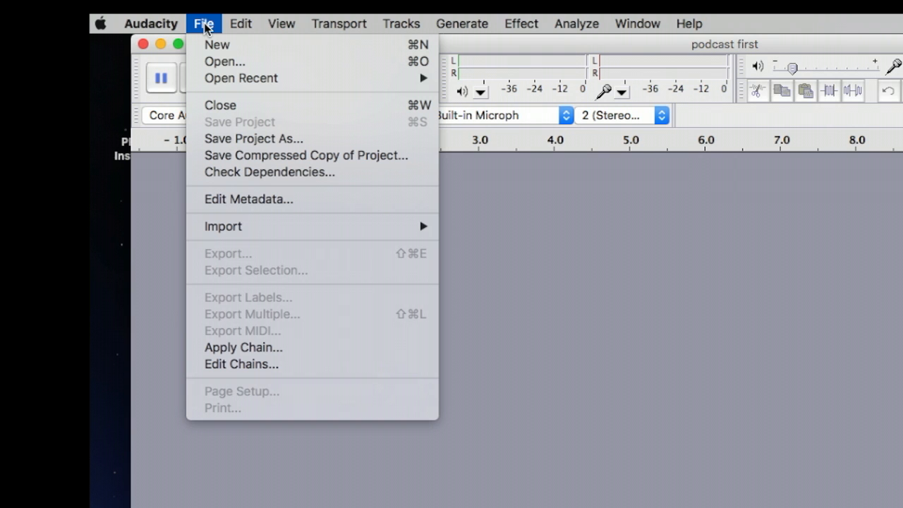
{"action": "mouse_move", "coordinate": [236, 232]}
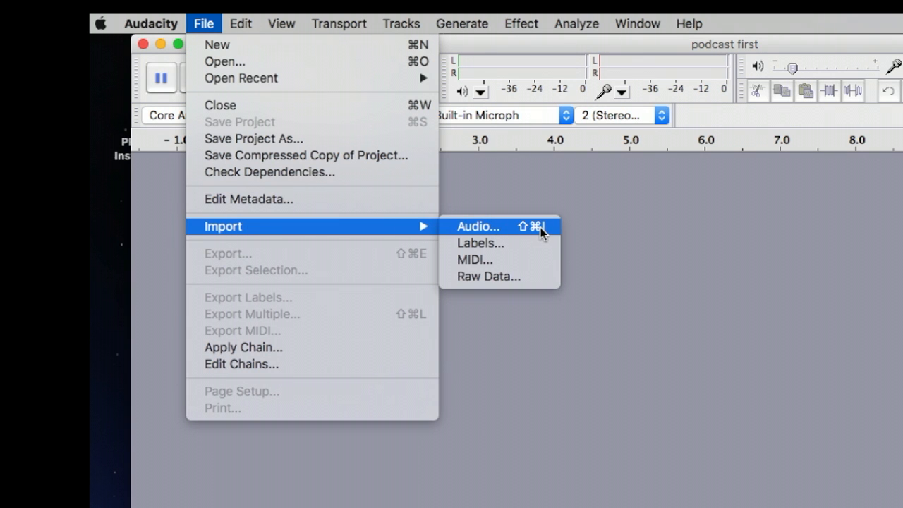
{"action": "left_click", "coordinate": [484, 227]}
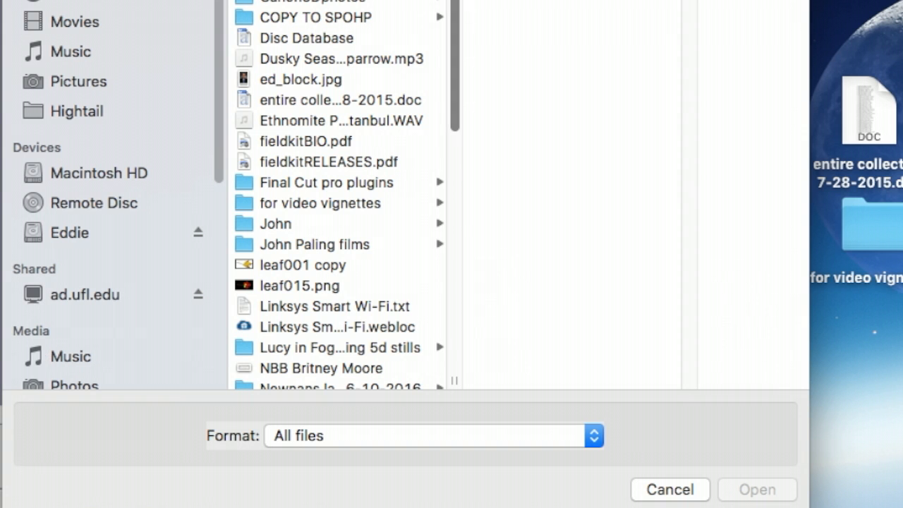
{"action": "left_click_drag", "start_coordinate": [453, 2], "coordinate": [441, 333]}
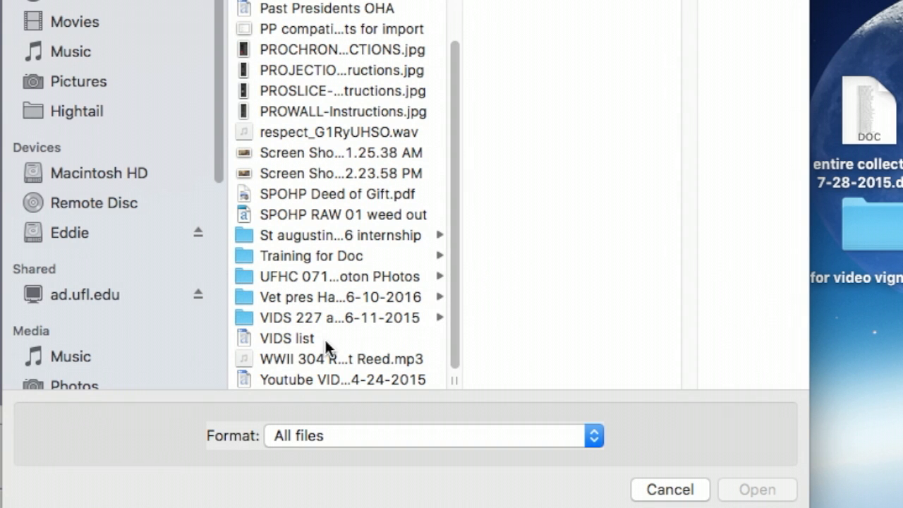
{"action": "left_click", "coordinate": [247, 355]}
{"action": "left_click", "coordinate": [749, 488]}
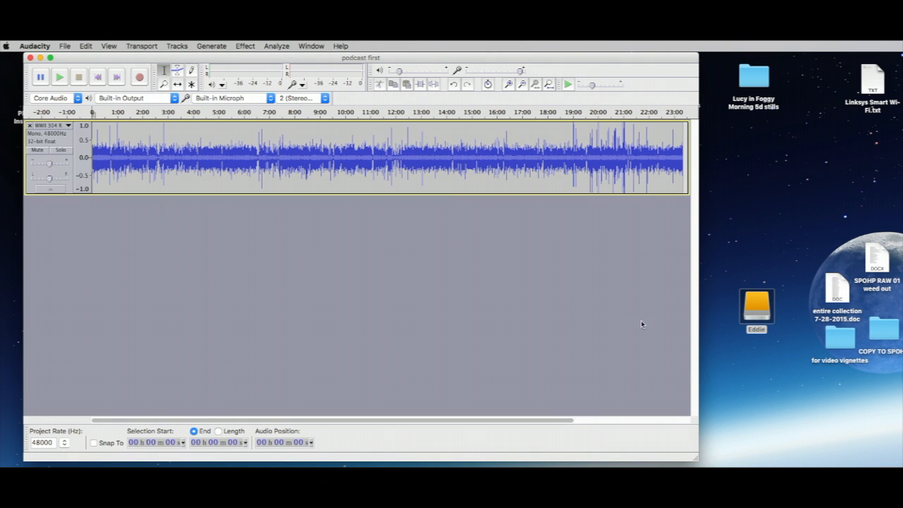
Step: Drag the Audacity window's corner outward so the interview track shows wider
{"action": "left_click_drag", "start_coordinate": [696, 461], "coordinate": [788, 462]}
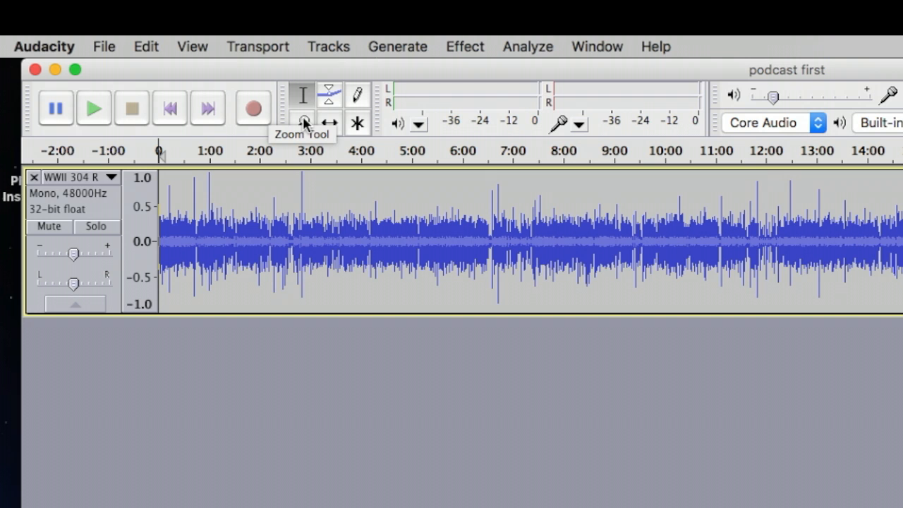
Step: With the Zoom tool, zoom into the 4:47–5:00 stretch of the interview waveform
{"action": "left_click", "coordinate": [304, 123]}
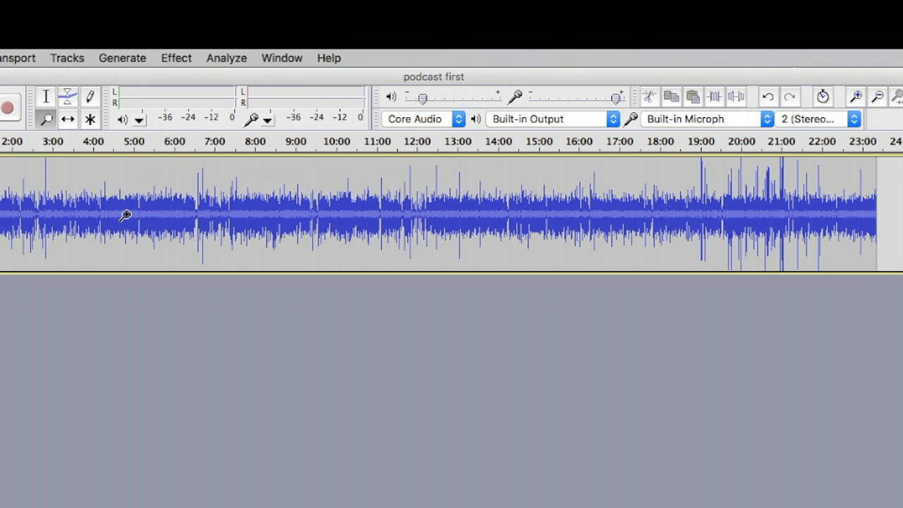
{"action": "left_click", "coordinate": [125, 215]}
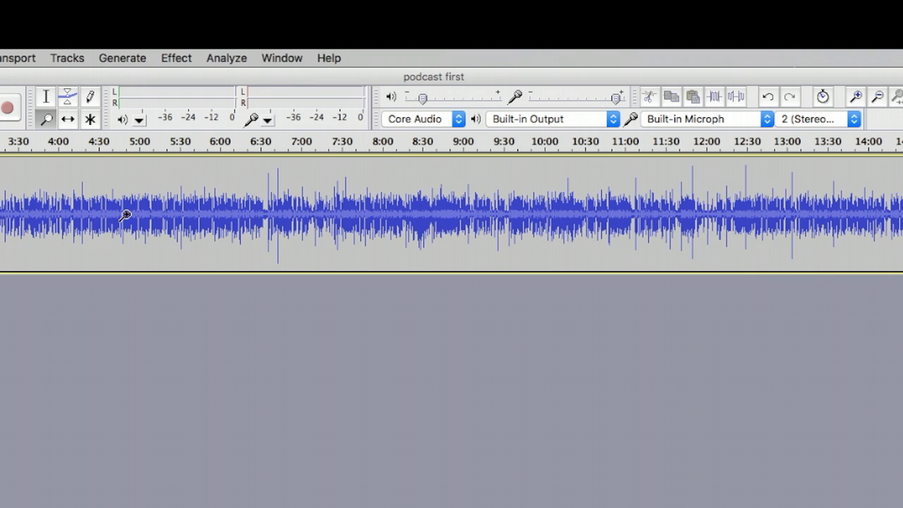
{"action": "left_click", "coordinate": [125, 215]}
{"action": "left_click", "coordinate": [125, 214]}
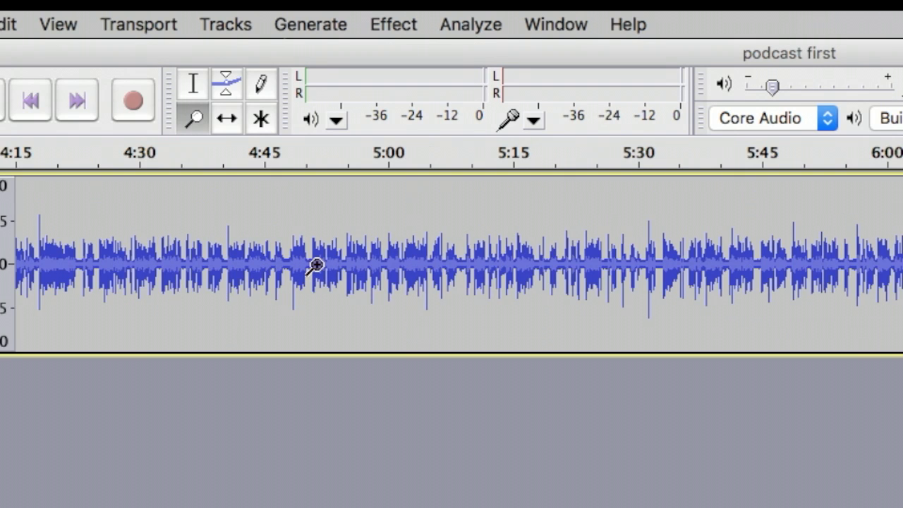
{"action": "left_click", "coordinate": [316, 265]}
{"action": "left_click", "coordinate": [315, 265]}
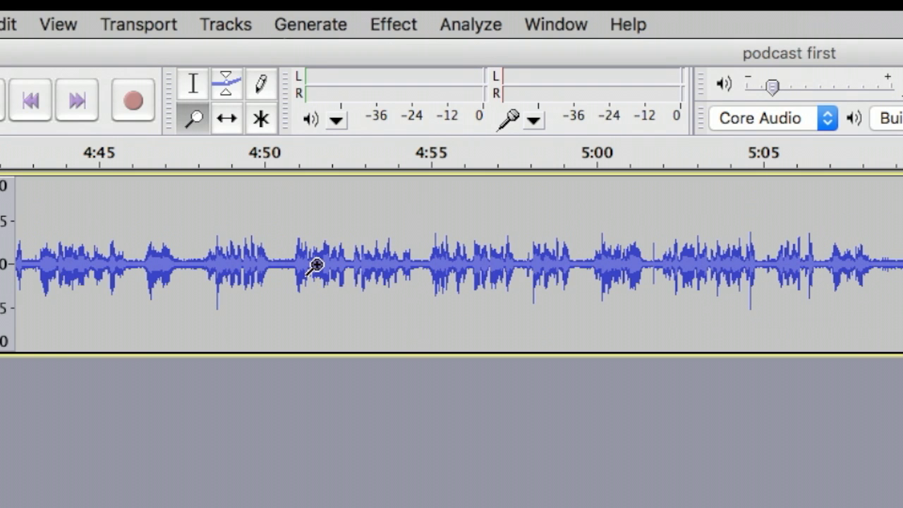
{"action": "left_click", "coordinate": [311, 262]}
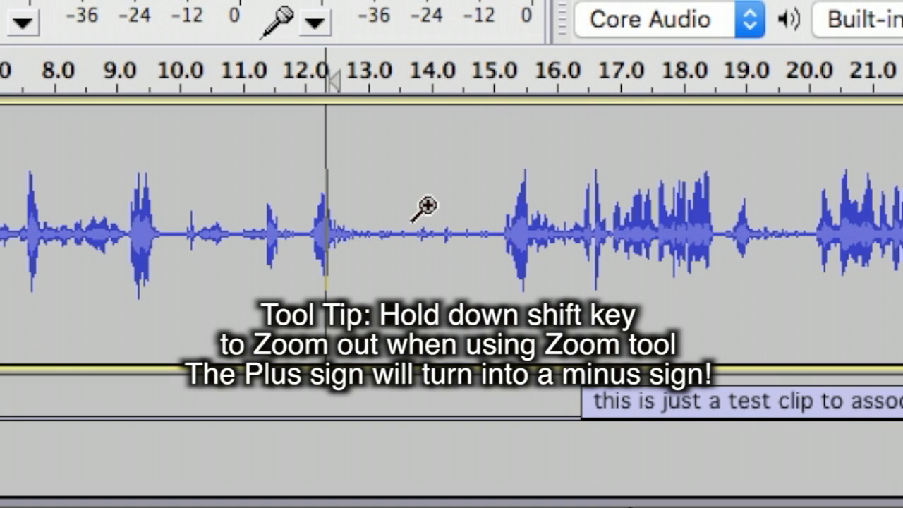
Step: Shift-click repeatedly to zoom back out until most of the recording is visible
{"action": "key", "text": "shift"}
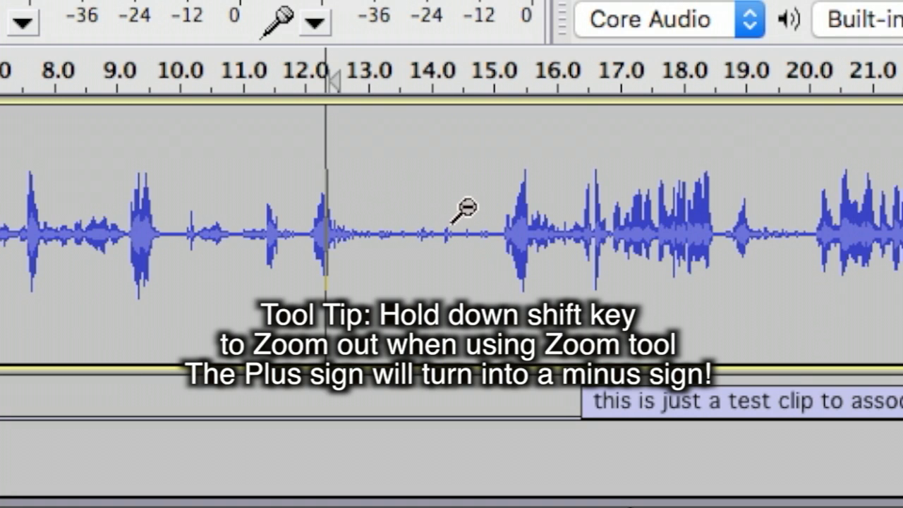
{"action": "key", "text": "shift"}
{"action": "left_click", "coordinate": [472, 266], "text": "shift"}
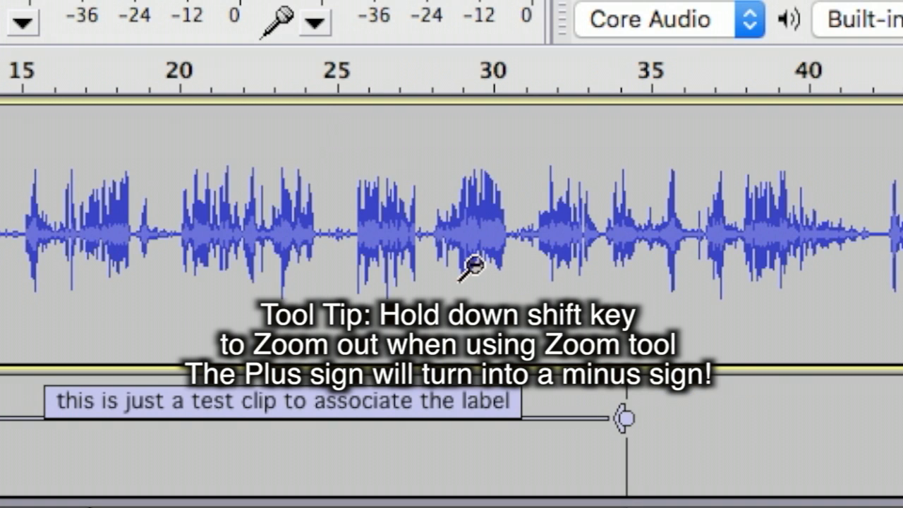
{"action": "left_click", "coordinate": [464, 266], "text": "shift"}
{"action": "left_click", "coordinate": [465, 267], "text": "shift"}
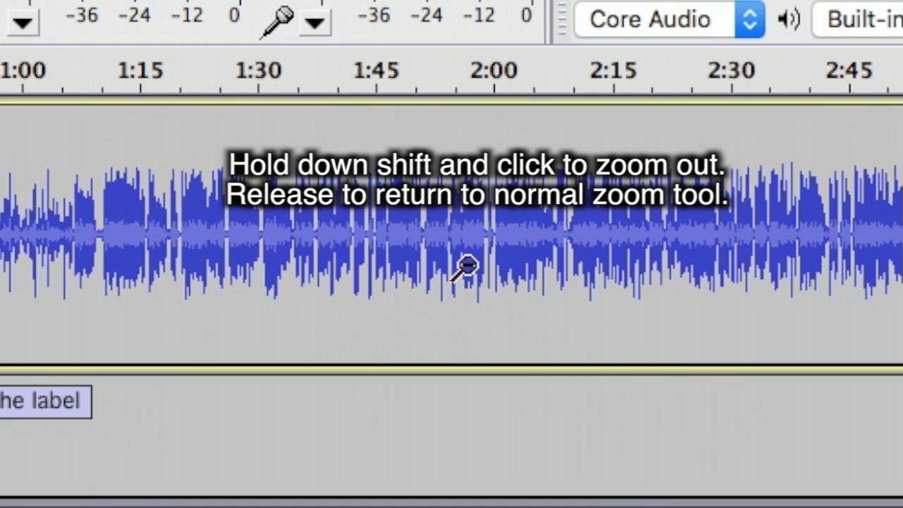
{"action": "left_click", "coordinate": [466, 267], "text": "shift"}
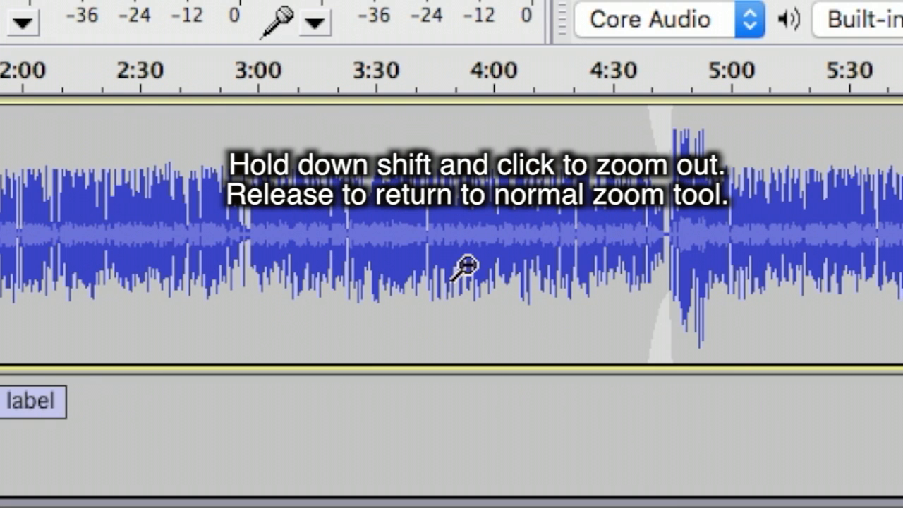
{"action": "left_click", "coordinate": [466, 266], "text": "shift"}
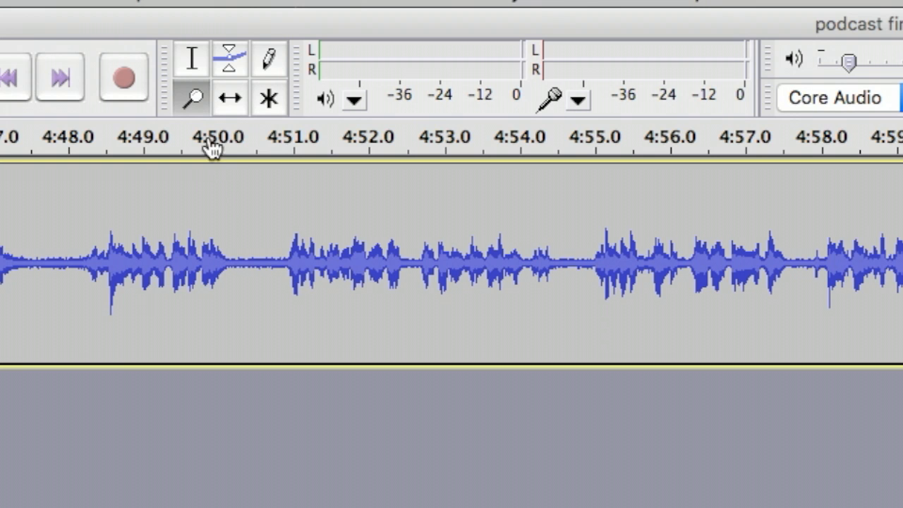
Step: Switch to the Selection tool and place the edit cursor at 5:00 in the interview
{"action": "left_click", "coordinate": [191, 59]}
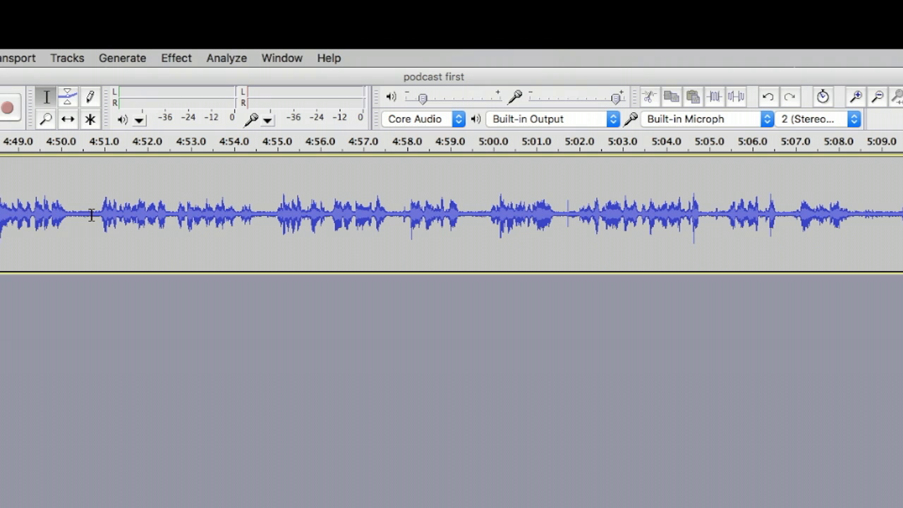
{"action": "left_click", "coordinate": [476, 213]}
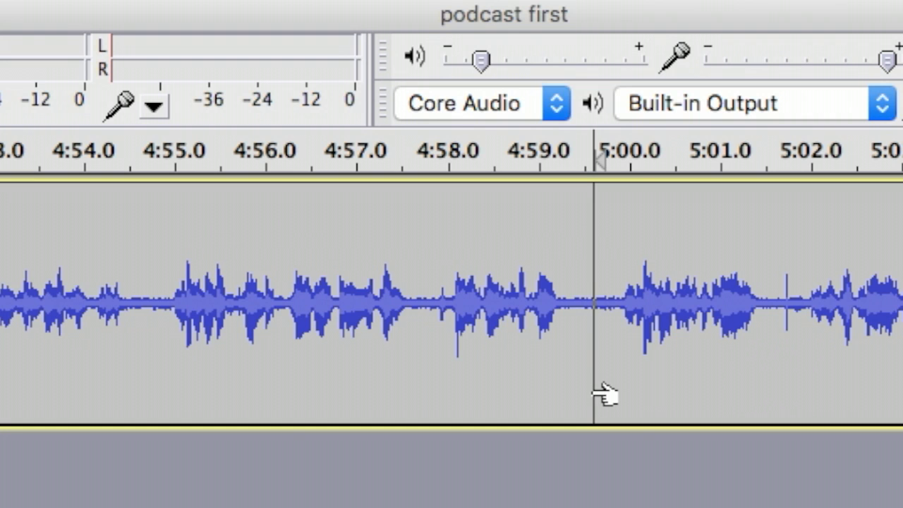
Step: Play and stop the interview from 5:00 twice
{"action": "key", "text": "space"}
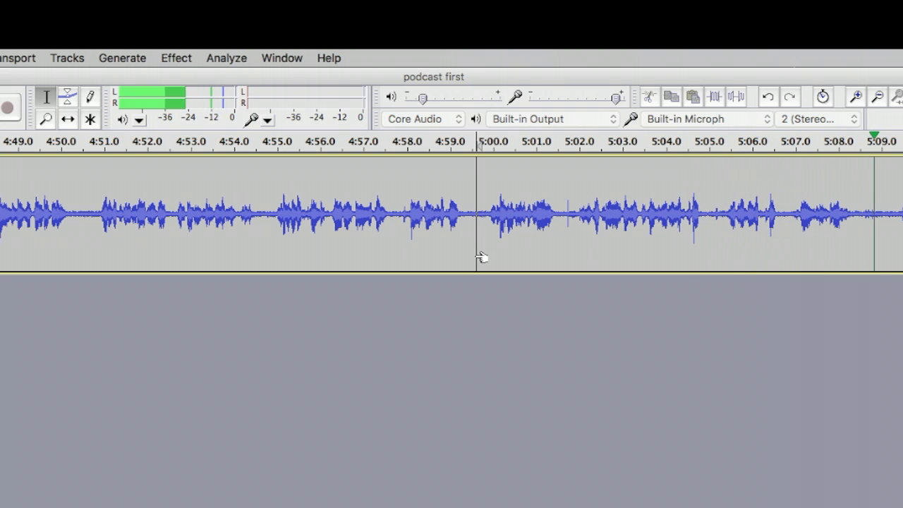
{"action": "key", "text": "space"}
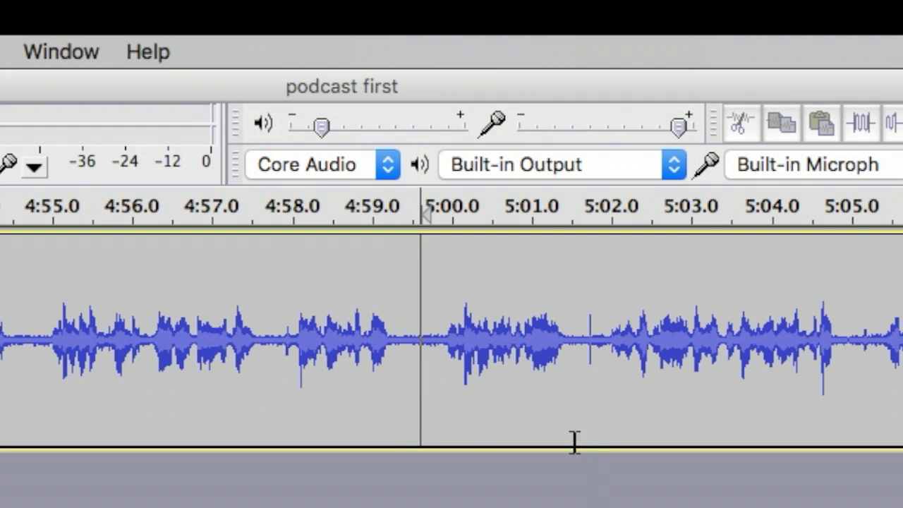
{"action": "key", "text": "space"}
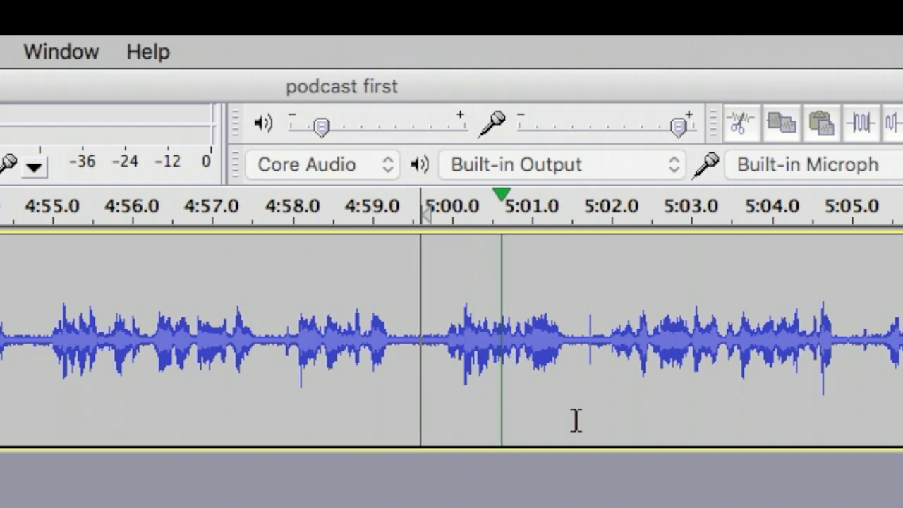
{"action": "key", "text": "space"}
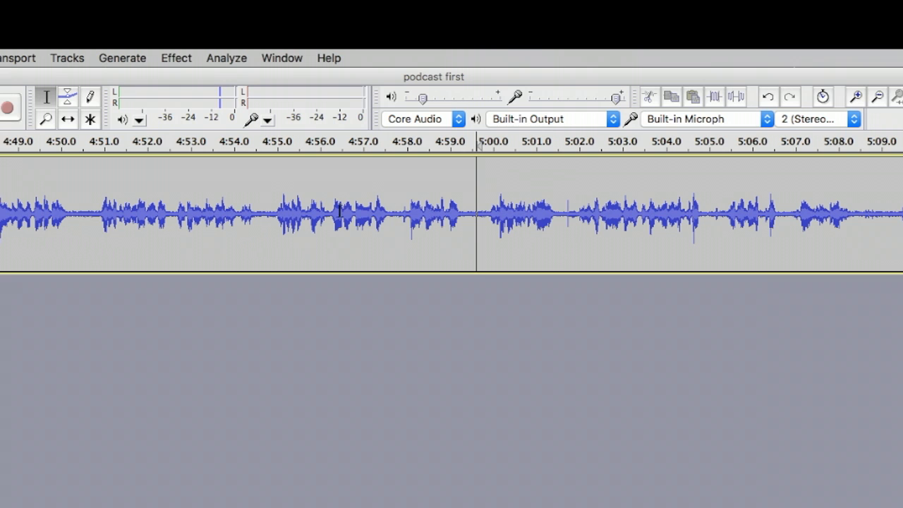
Step: Audition short bits from 4:54.7, 4:59.5 and 4:50.8, leaving the edit point at 4:51
{"action": "left_click", "coordinate": [264, 210]}
{"action": "key", "text": "space"}
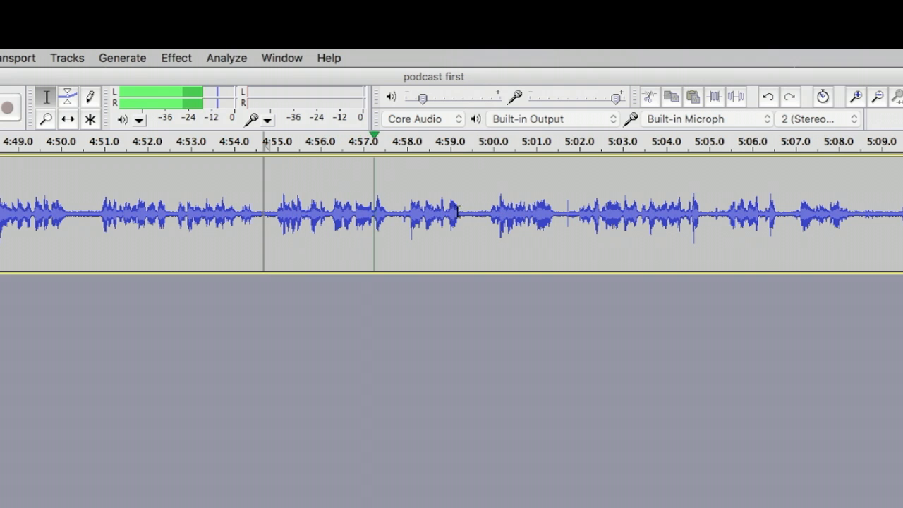
{"action": "left_click", "coordinate": [472, 213]}
{"action": "key", "text": "space"}
{"action": "key", "text": "space"}
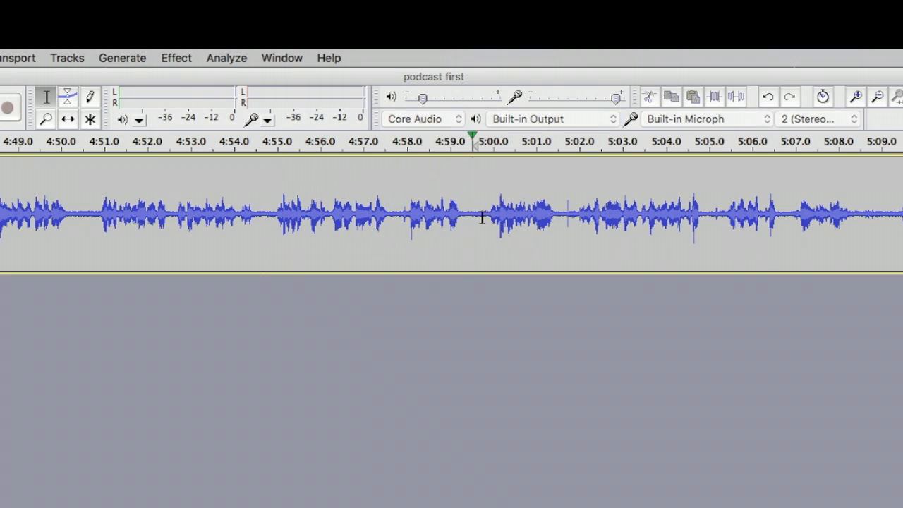
{"action": "key", "text": "space"}
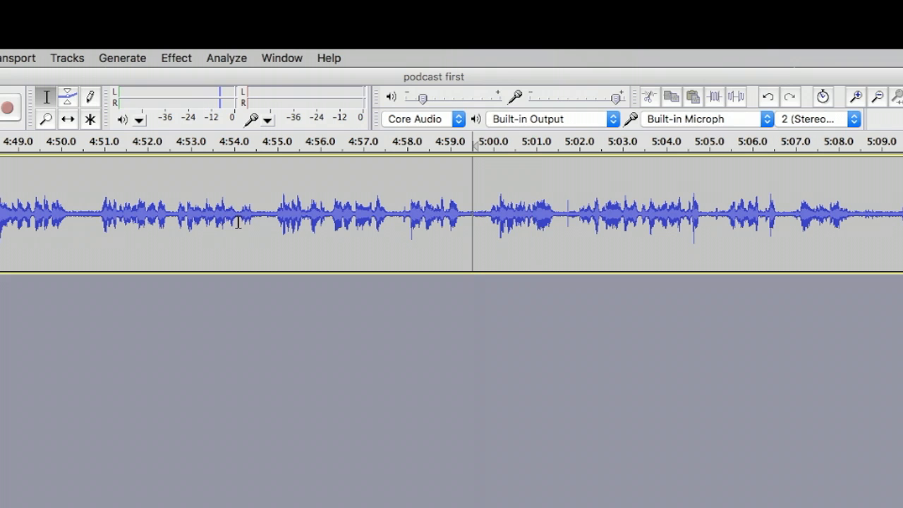
{"action": "left_click", "coordinate": [95, 219]}
{"action": "key", "text": "space"}
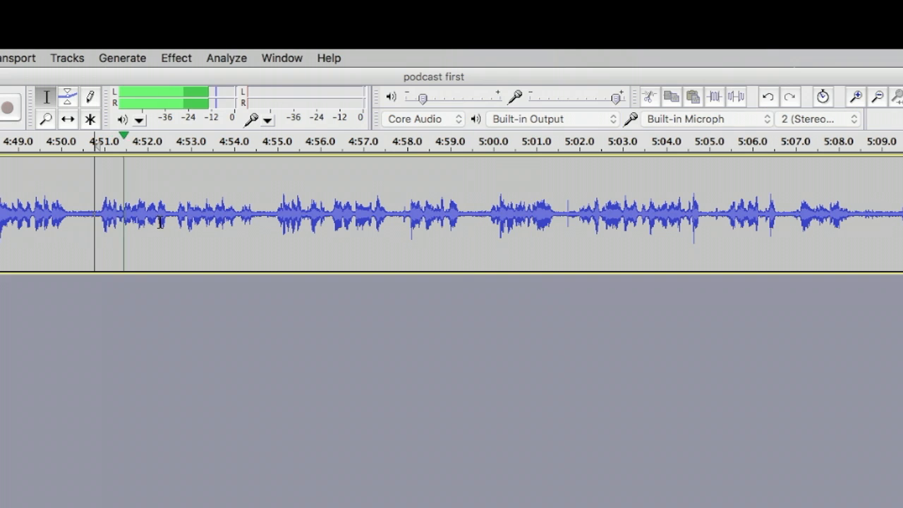
{"action": "key", "text": "space"}
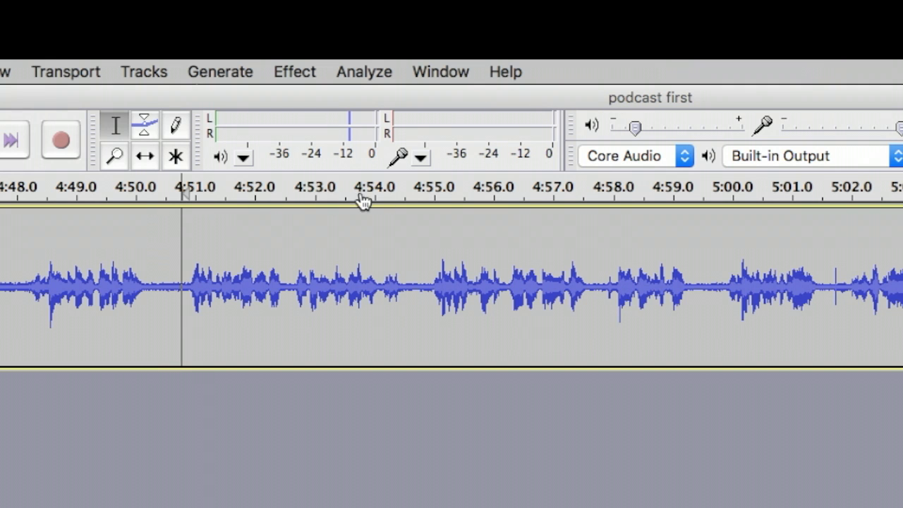
{"action": "left_click", "coordinate": [601, 279]}
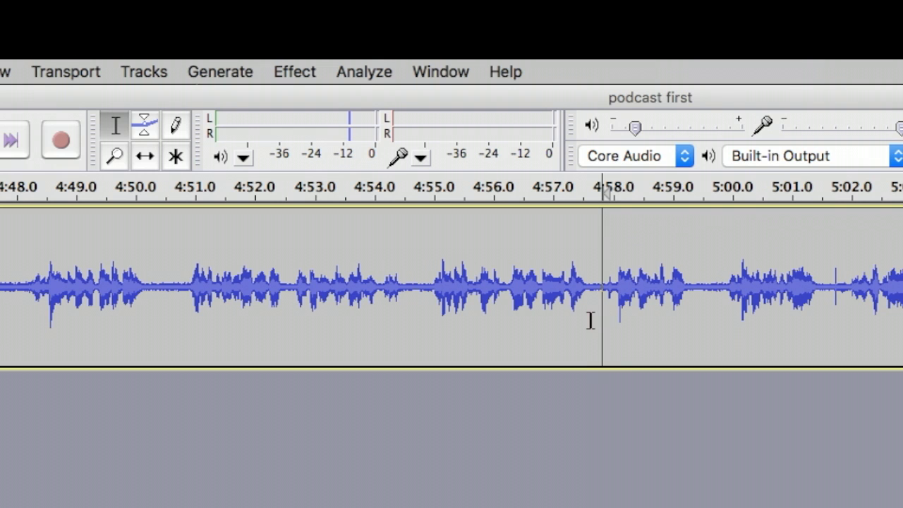
{"action": "key", "text": "space"}
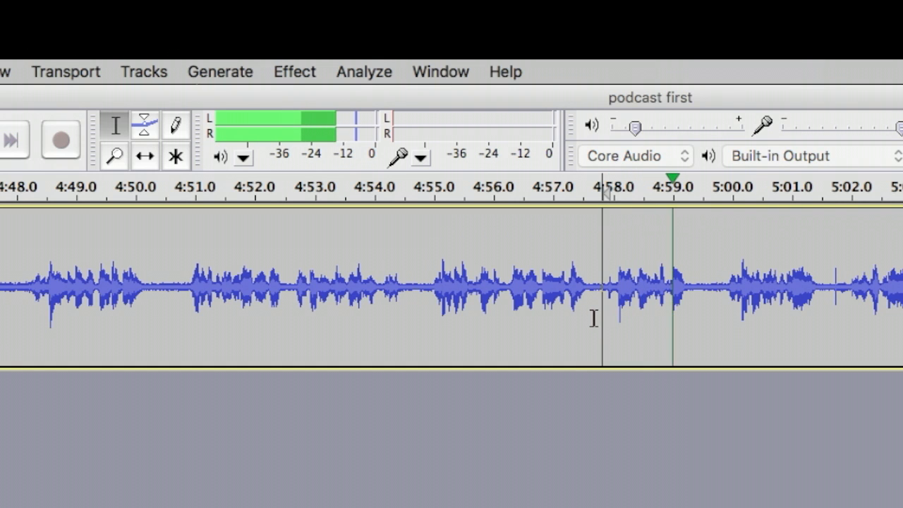
{"action": "key", "text": "space"}
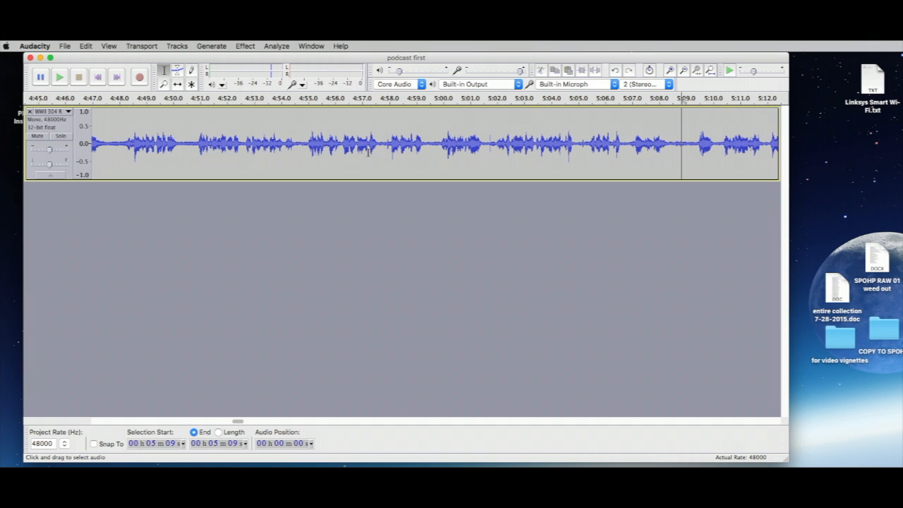
{"action": "left_click", "coordinate": [435, 145]}
{"action": "key", "text": "space"}
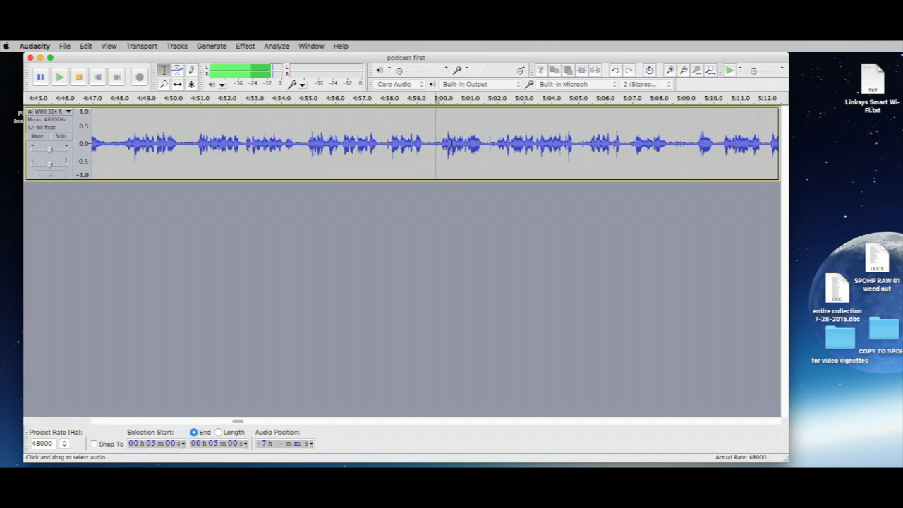
{"action": "key", "text": "space"}
{"action": "left_click", "coordinate": [187, 146]}
{"action": "key", "text": "space"}
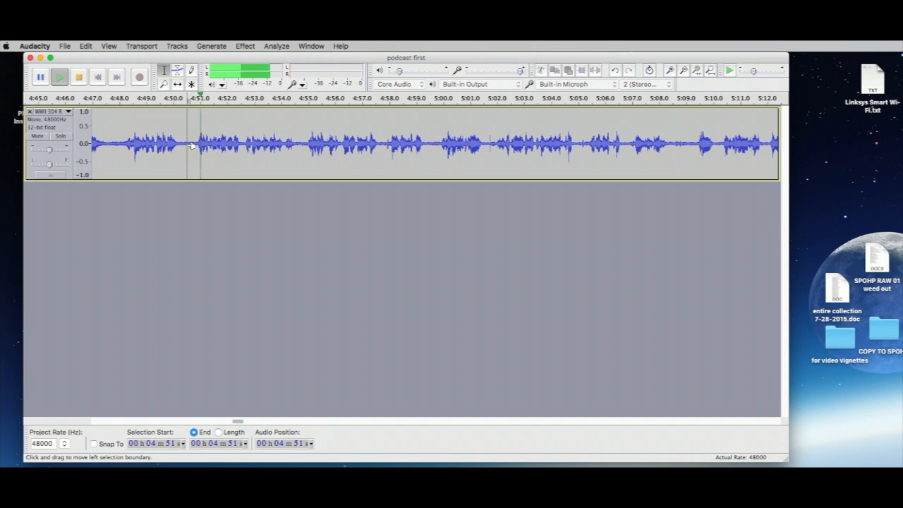
{"action": "key", "text": "space"}
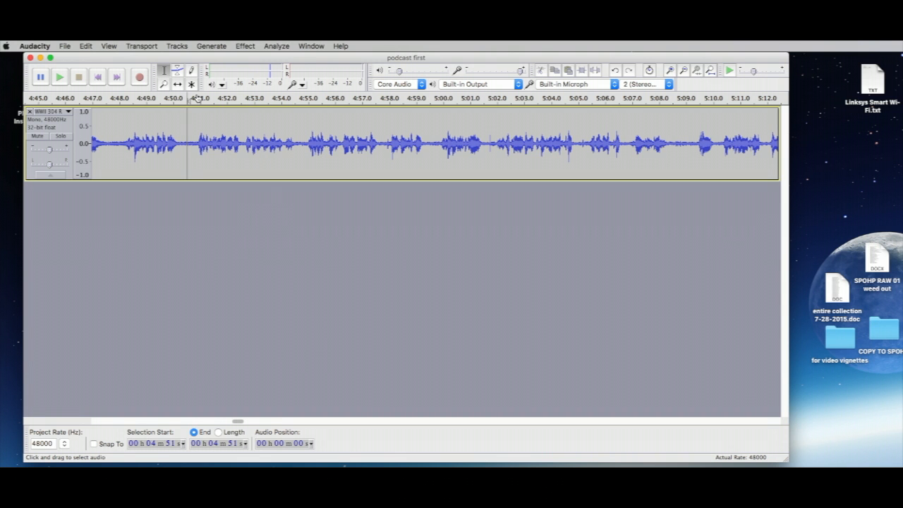
Step: Add an empty Label Track beneath the WWII 304 interview track from Tracks > Add New
{"action": "left_click", "coordinate": [177, 46]}
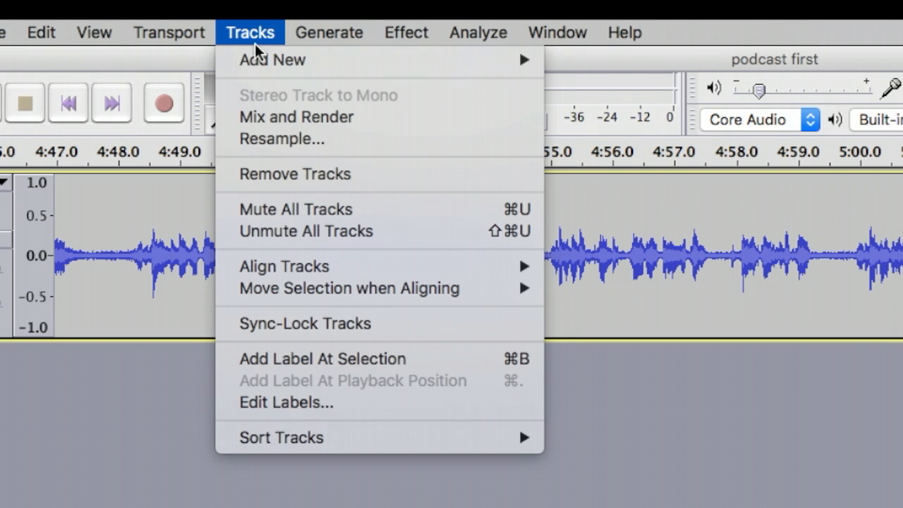
{"action": "mouse_move", "coordinate": [179, 60]}
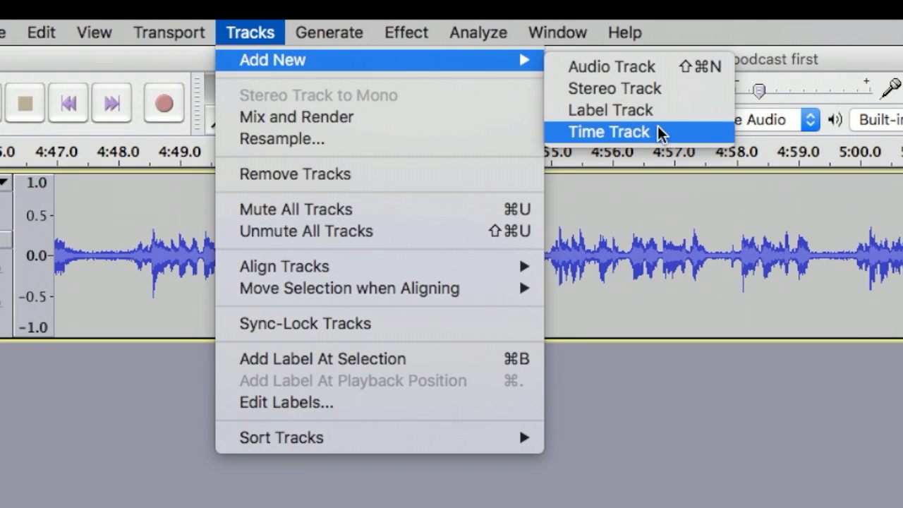
{"action": "left_click", "coordinate": [683, 113]}
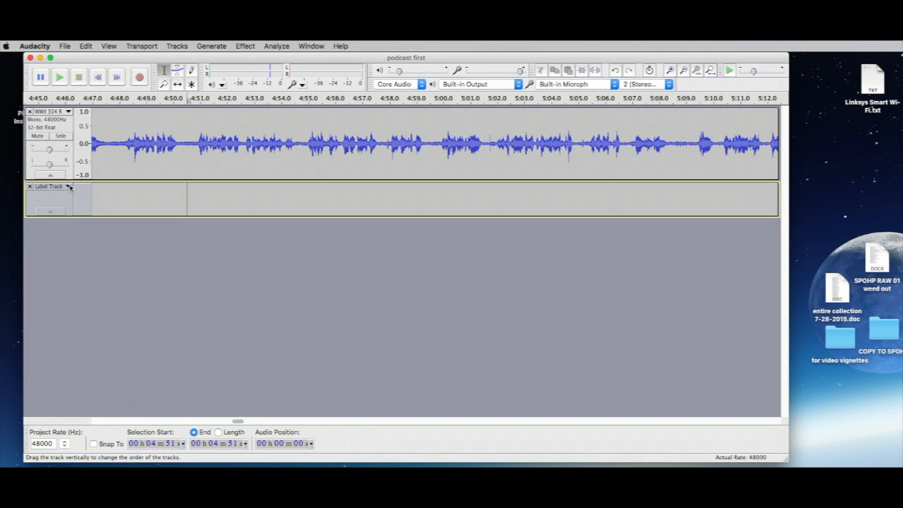
{"action": "left_click", "coordinate": [70, 187]}
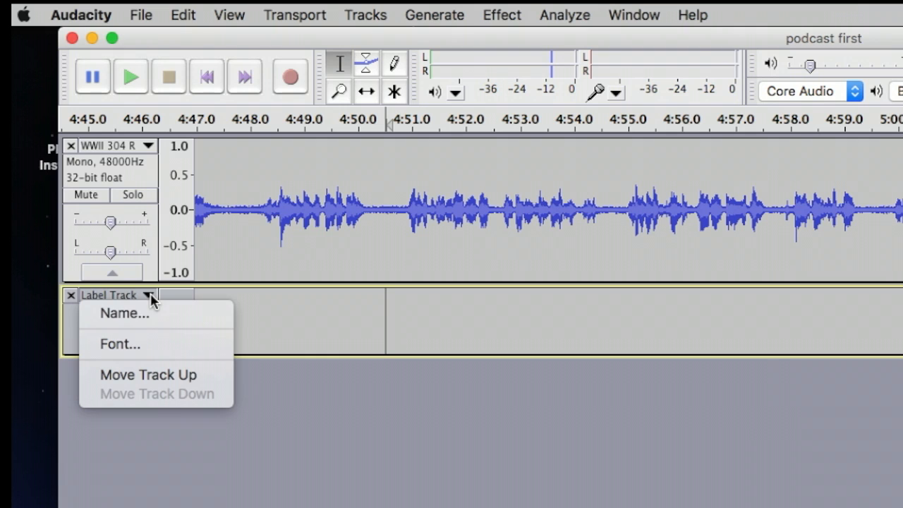
{"action": "left_click", "coordinate": [73, 317]}
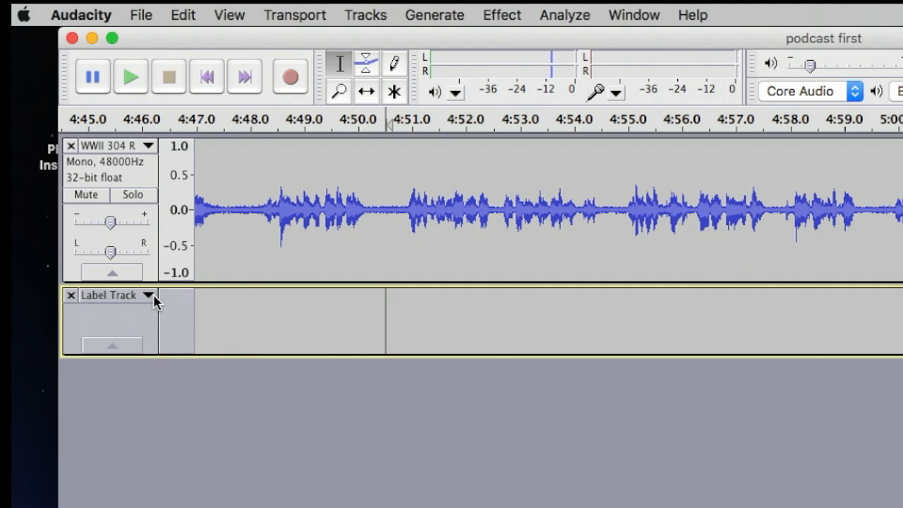